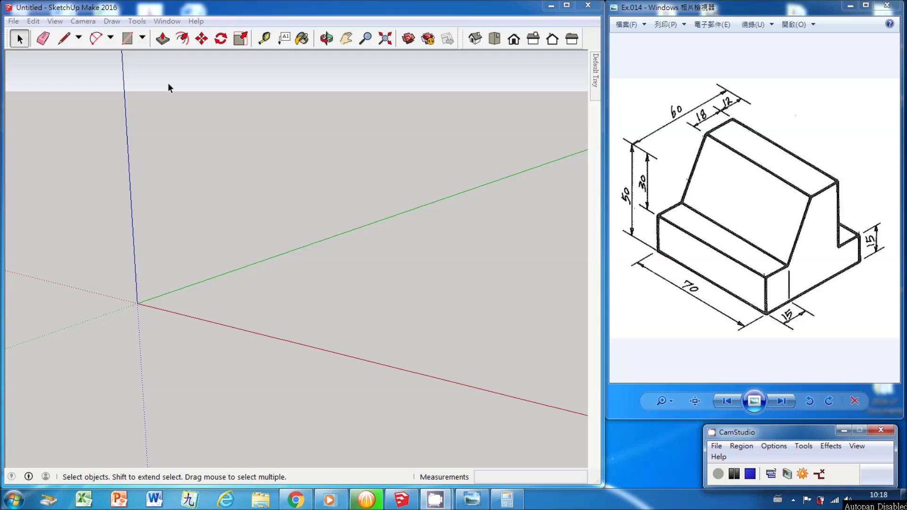
Draw a 70 by 60 mm rectangle from the origin as the base.
{"action": "left_click", "coordinate": [126, 38]}
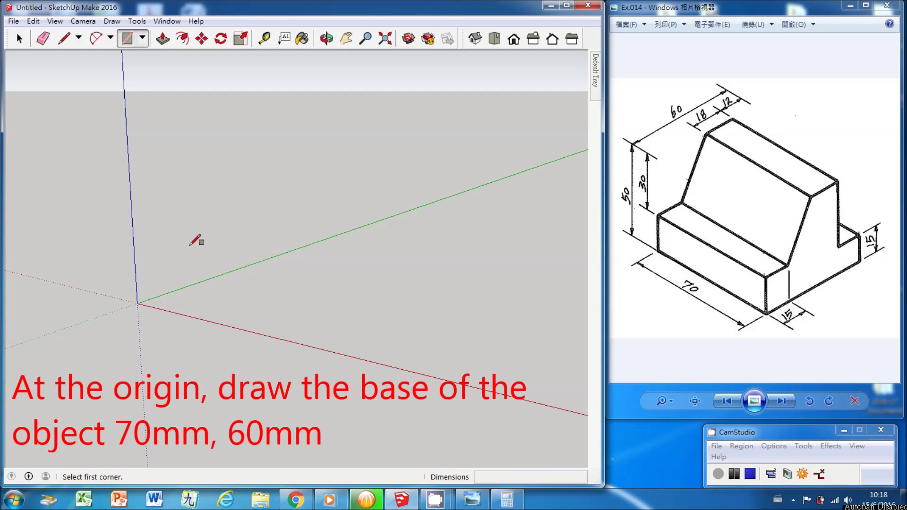
{"action": "left_click", "coordinate": [138, 303]}
{"action": "left_click", "coordinate": [243, 301]}
{"action": "type", "text": "70,60"}
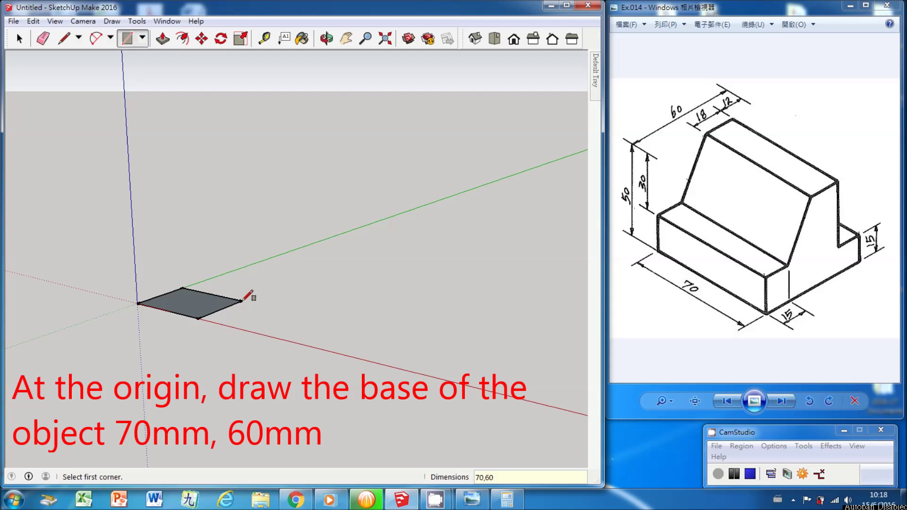
{"action": "key", "text": "Return"}
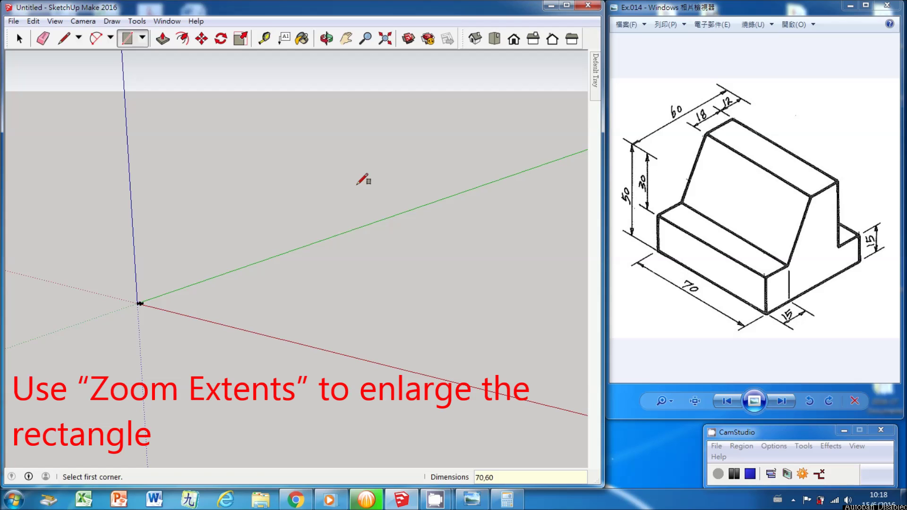
Zoom to fit the rectangle and orbit to view it from higher up.
{"action": "left_click", "coordinate": [385, 38]}
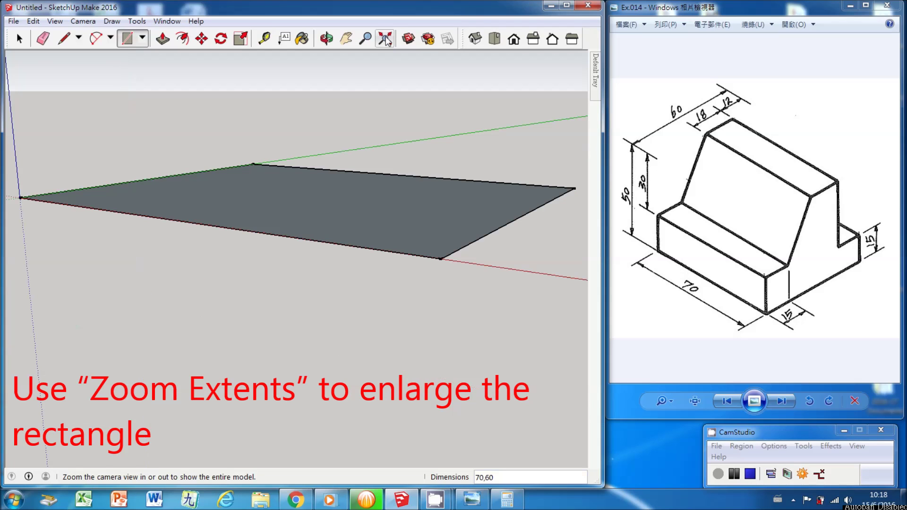
{"action": "left_click", "coordinate": [326, 39]}
{"action": "left_click_drag", "start_coordinate": [325, 101], "coordinate": [298, 182]}
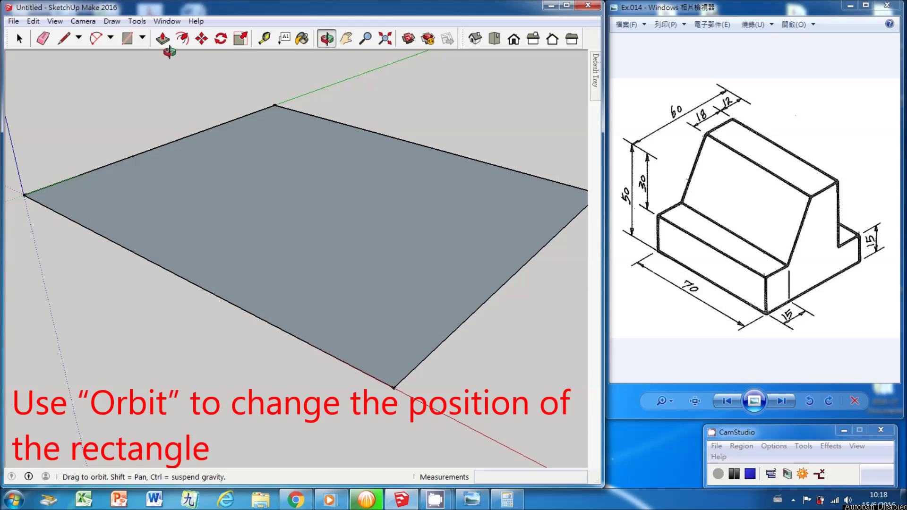
{"action": "left_click", "coordinate": [162, 40]}
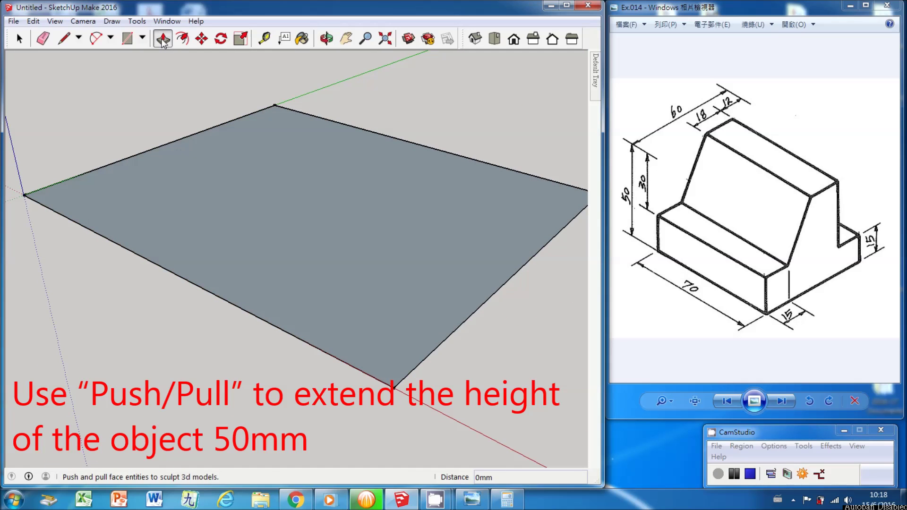
Pull the 70 by 60 mm base face up 50 mm, then refit and orbit to face the front.
{"action": "left_click", "coordinate": [305, 234]}
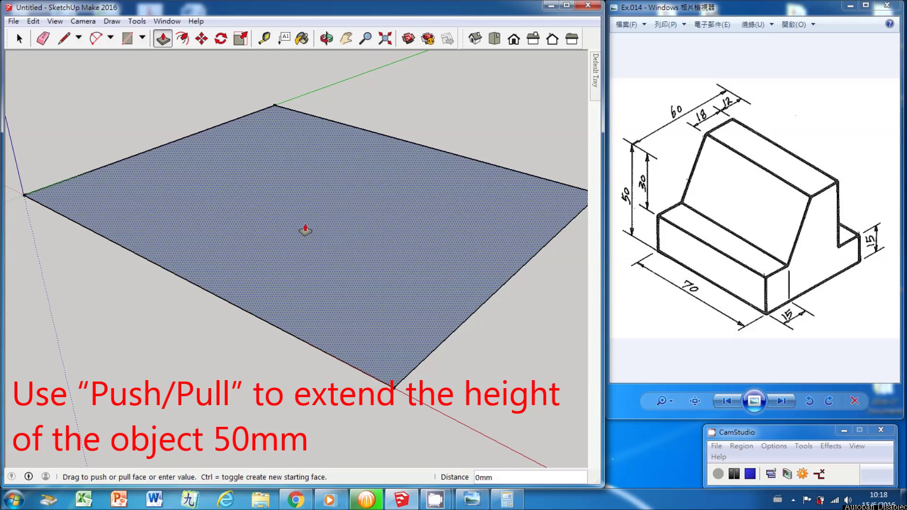
{"action": "left_click", "coordinate": [311, 180]}
{"action": "type", "text": "50"}
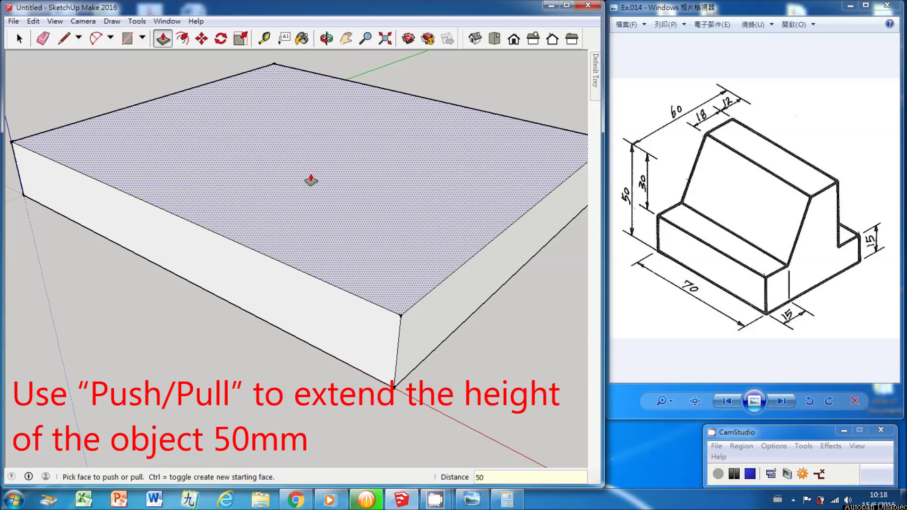
{"action": "key", "text": "Return"}
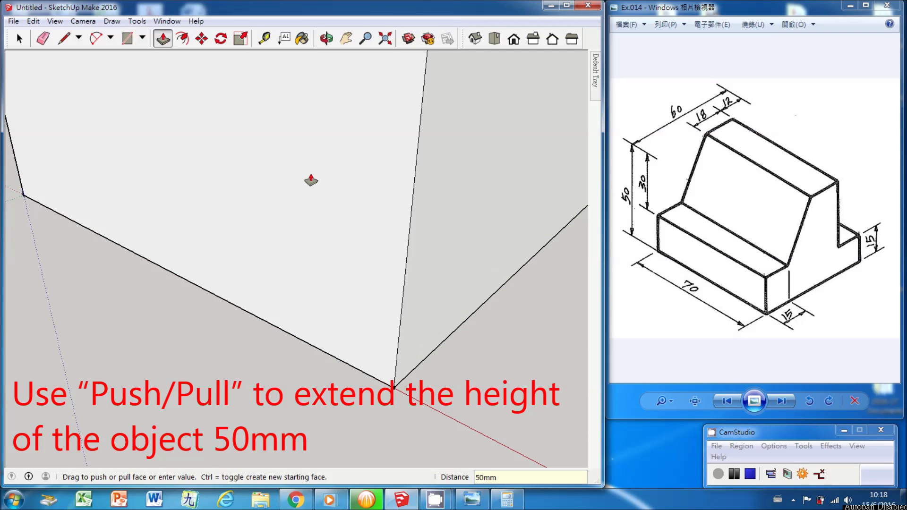
{"action": "left_click", "coordinate": [385, 39]}
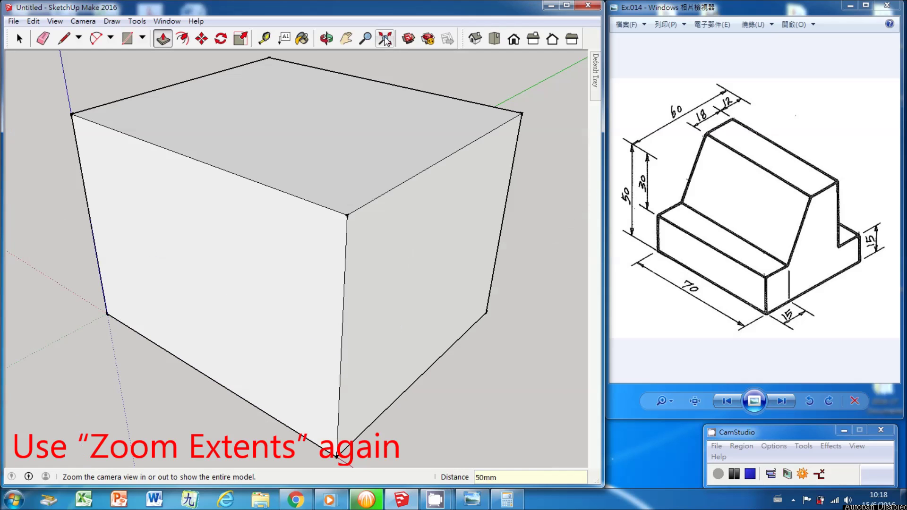
{"action": "left_click", "coordinate": [327, 38]}
{"action": "left_click_drag", "start_coordinate": [480, 255], "coordinate": [382, 221]}
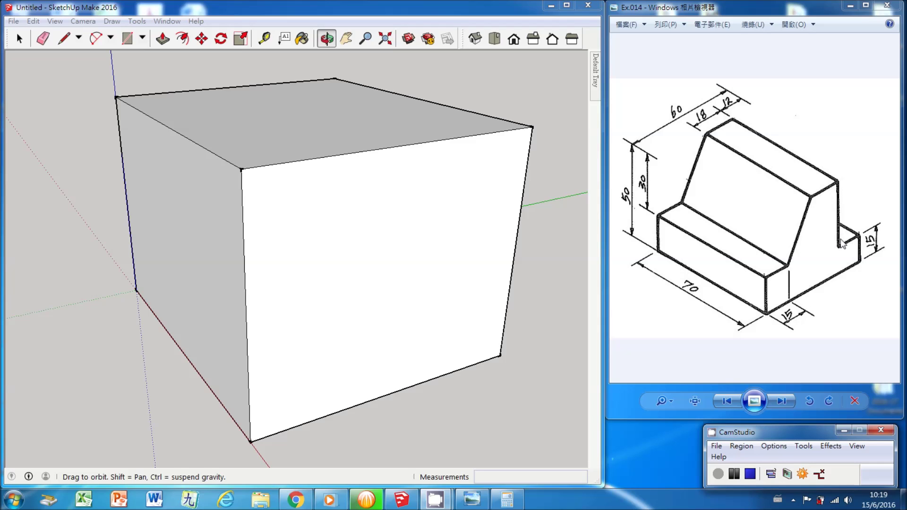
{"action": "left_click", "coordinate": [506, 500]}
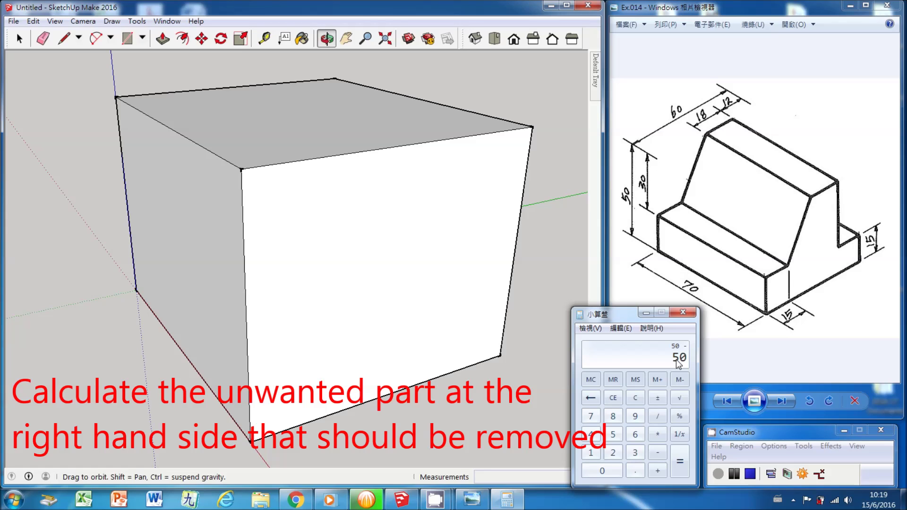
{"action": "type", "text": "50 - 15"}
Calculate 50 − 15 = 35 in Calculator, then minimize it.
{"action": "key", "text": "Return"}
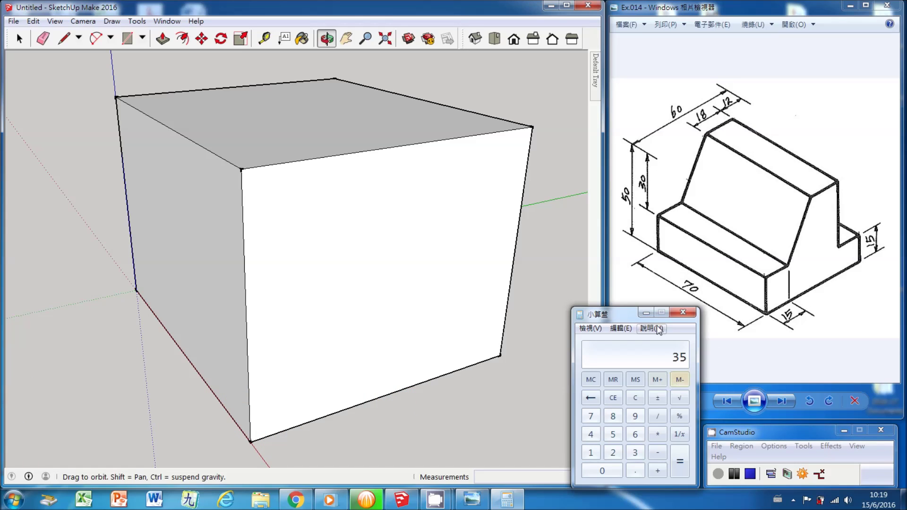
{"action": "left_click", "coordinate": [645, 311]}
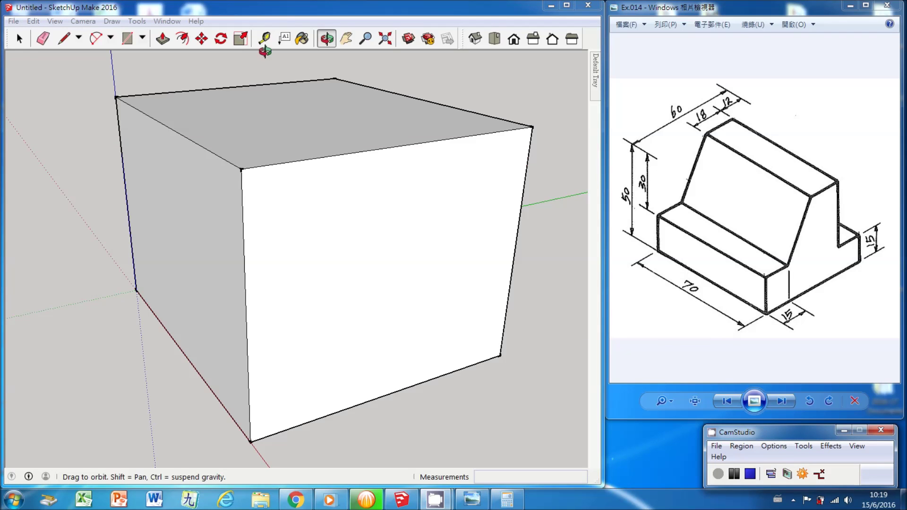
{"action": "left_click", "coordinate": [126, 40]}
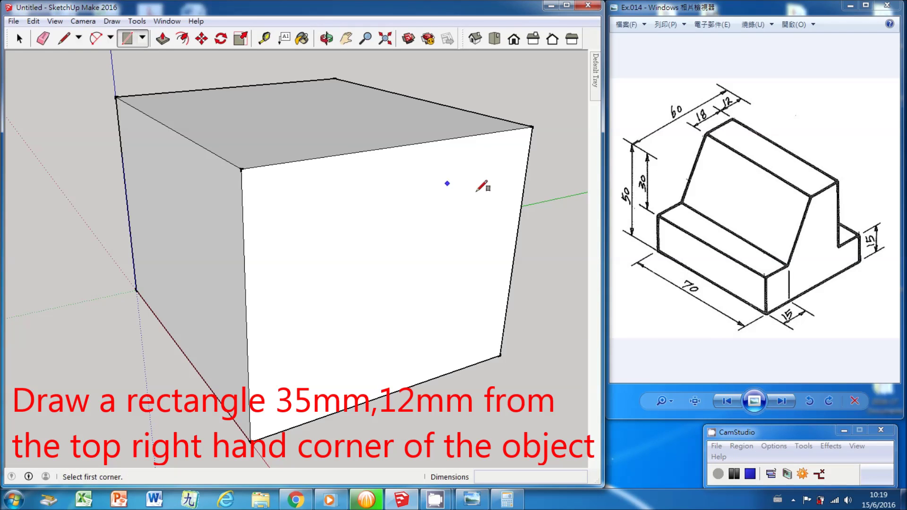
Draw a 35 by 12 mm rectangle from the front face's top-right corner.
{"action": "left_click", "coordinate": [533, 127]}
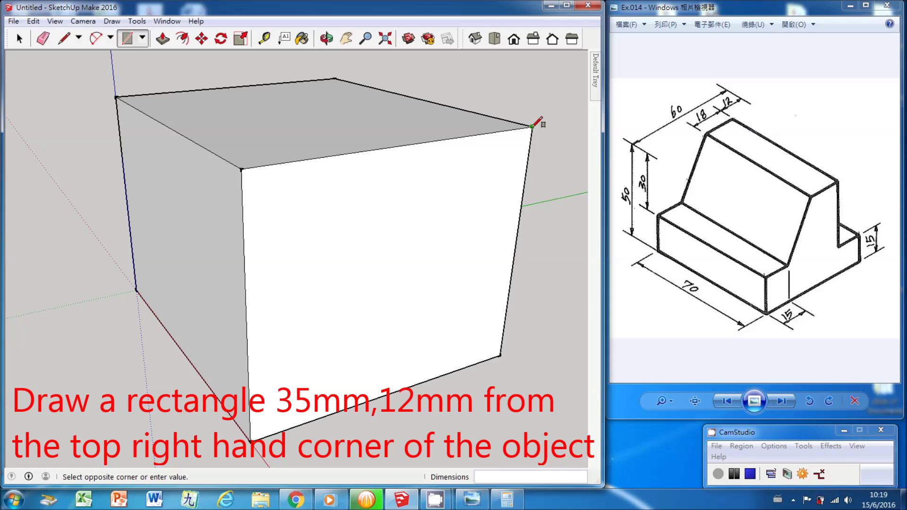
{"action": "left_click", "coordinate": [477, 300]}
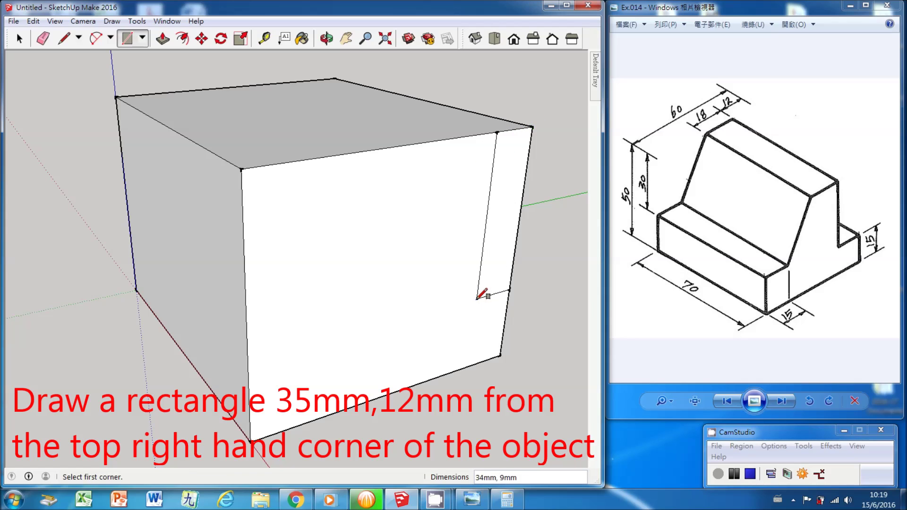
{"action": "type", "text": "35,"}
{"action": "type", "text": "12"}
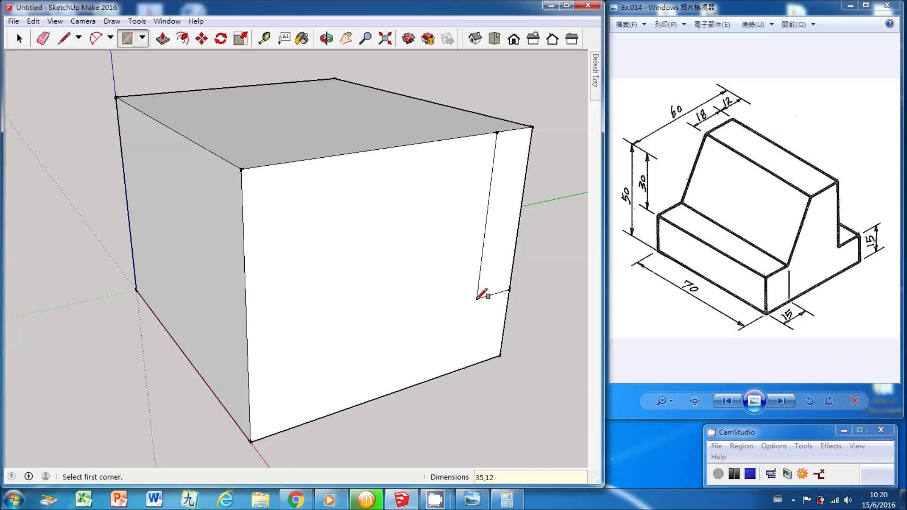
{"action": "key", "text": "Return"}
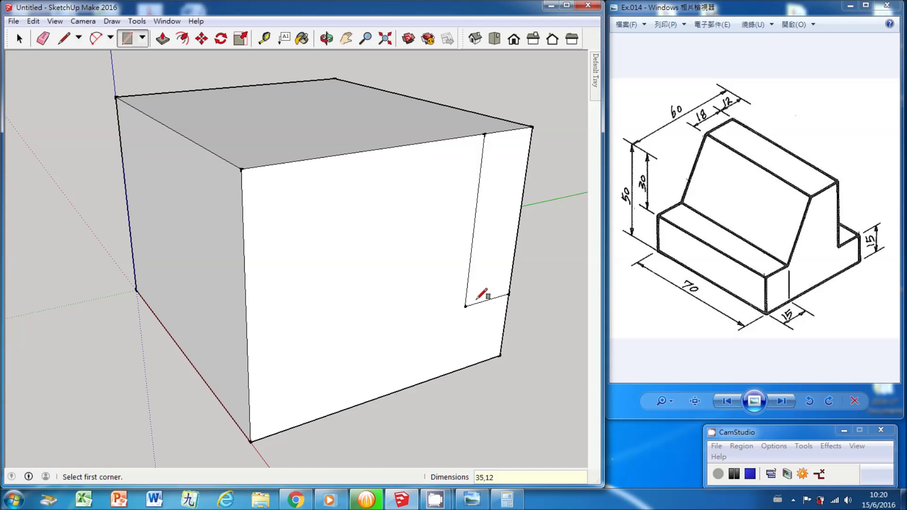
Push the 35 by 12 mm rectangle 70 mm through the block to cut the step.
{"action": "left_click", "coordinate": [160, 40]}
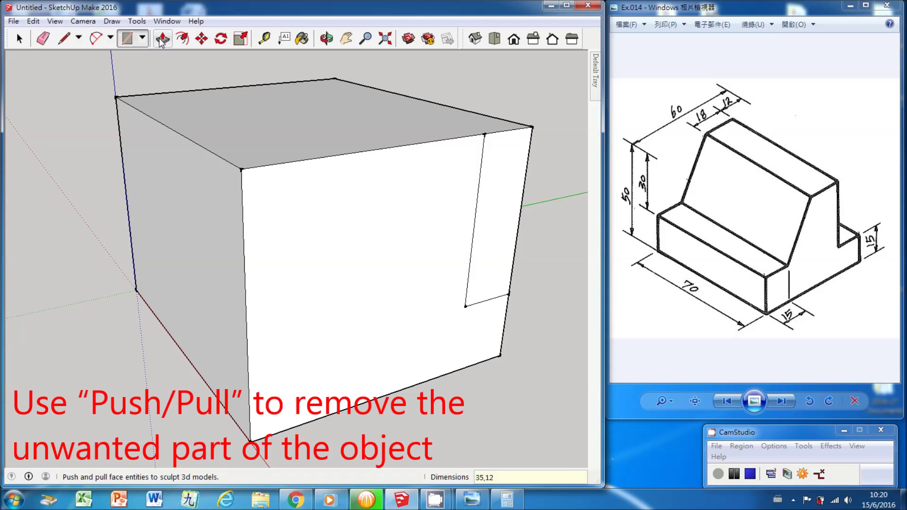
{"action": "left_click", "coordinate": [504, 194]}
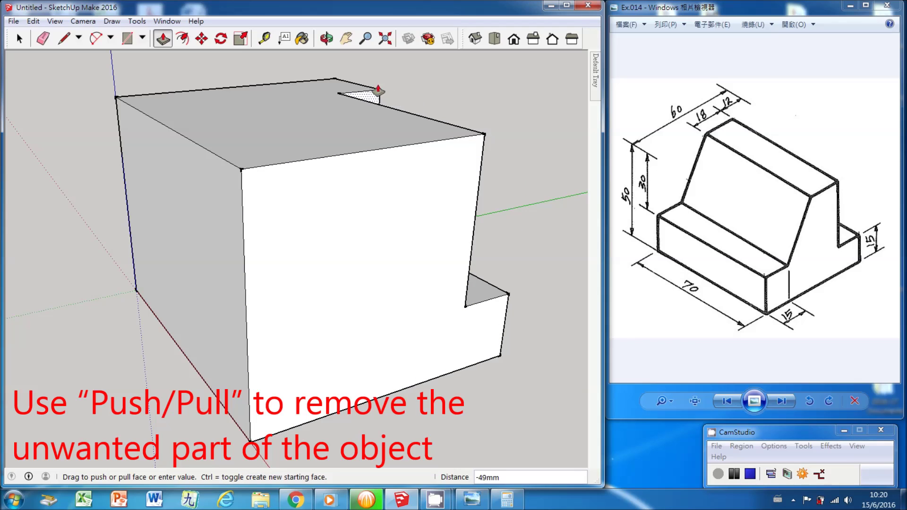
{"action": "left_click", "coordinate": [336, 79]}
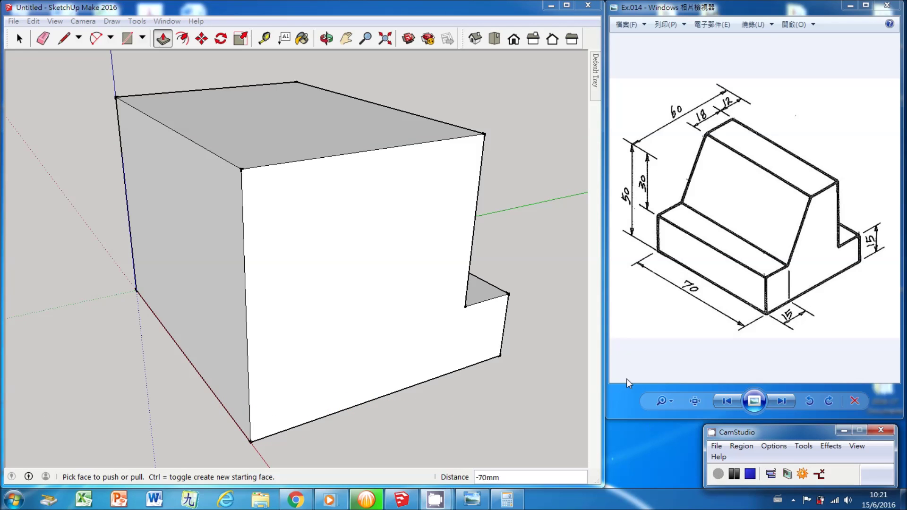
{"action": "left_click", "coordinate": [265, 40]}
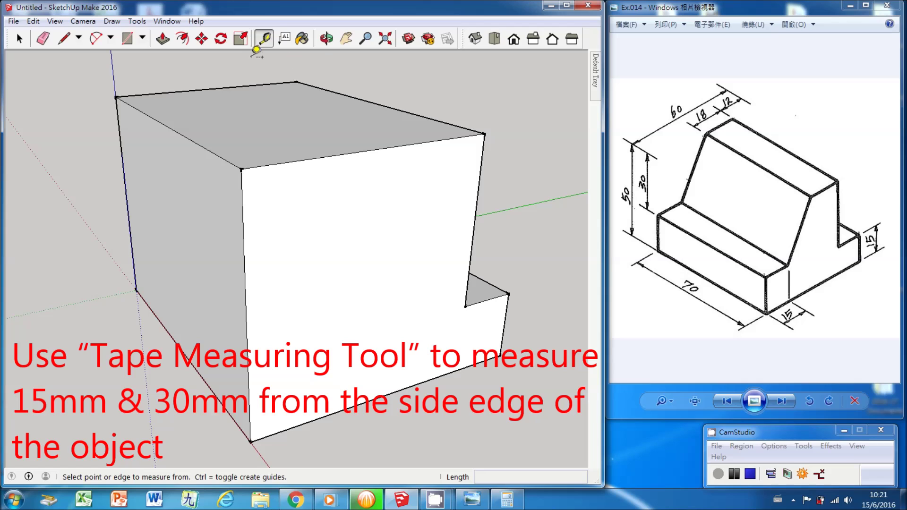
Place vertical guides 15 mm and 30 mm in from the front face's side edge.
{"action": "left_click", "coordinate": [249, 341]}
{"action": "type", "text": "15"}
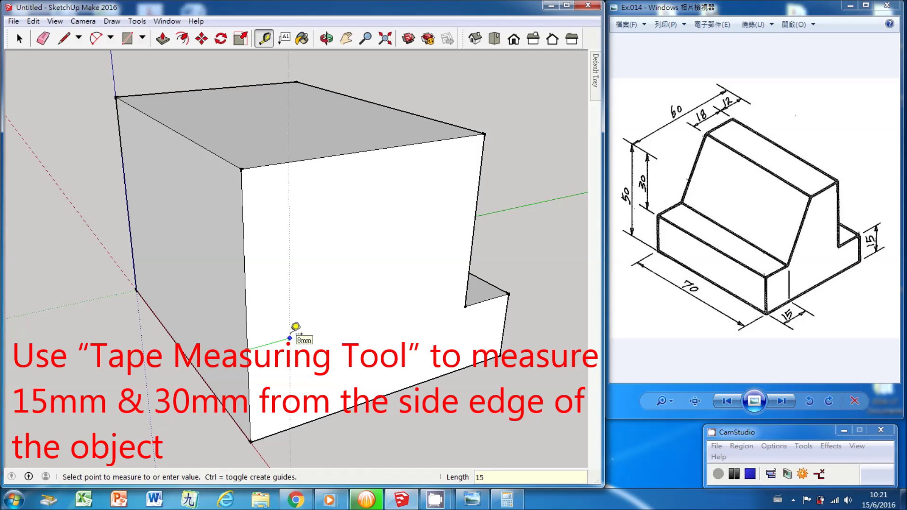
{"action": "key", "text": "Return"}
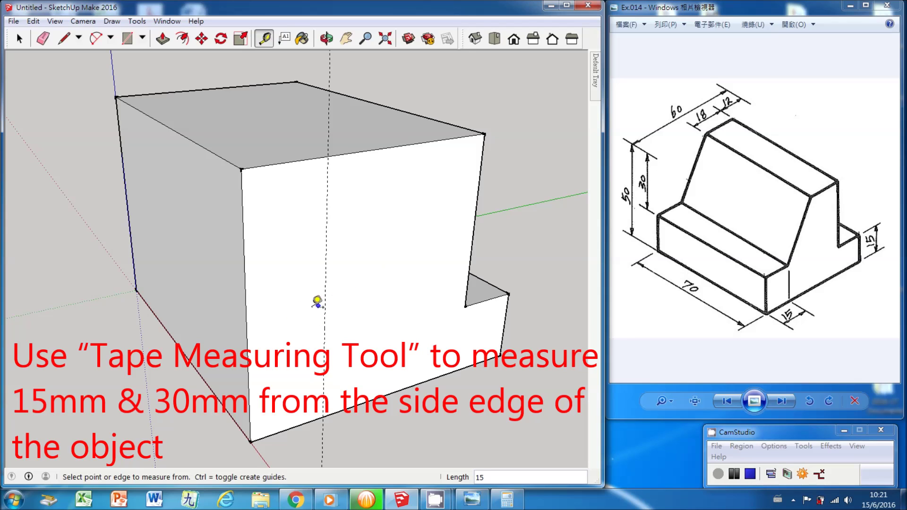
{"action": "left_click", "coordinate": [246, 318]}
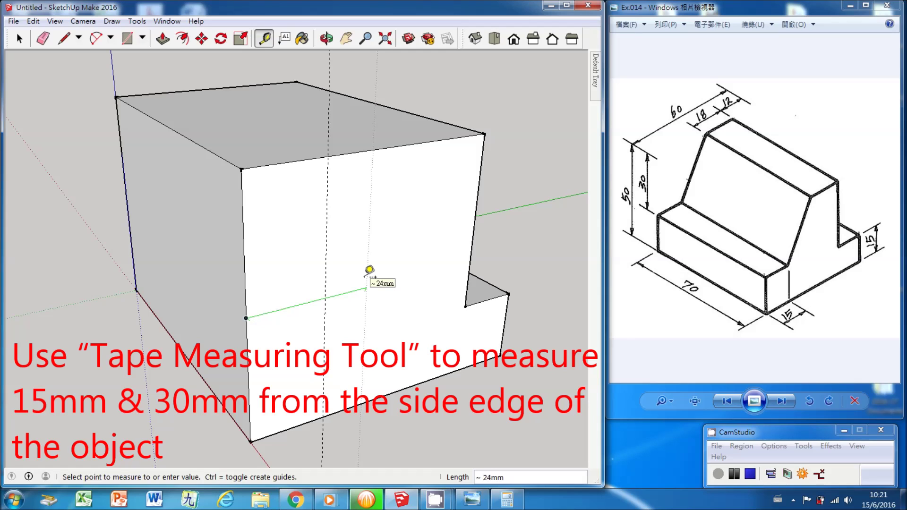
{"action": "type", "text": "0"}
{"action": "key", "text": "Return"}
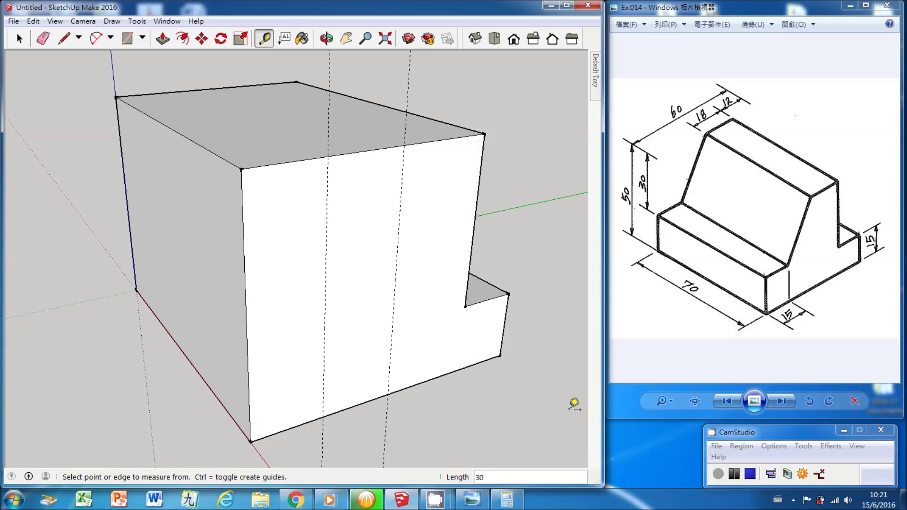
{"action": "left_click", "coordinate": [507, 504]}
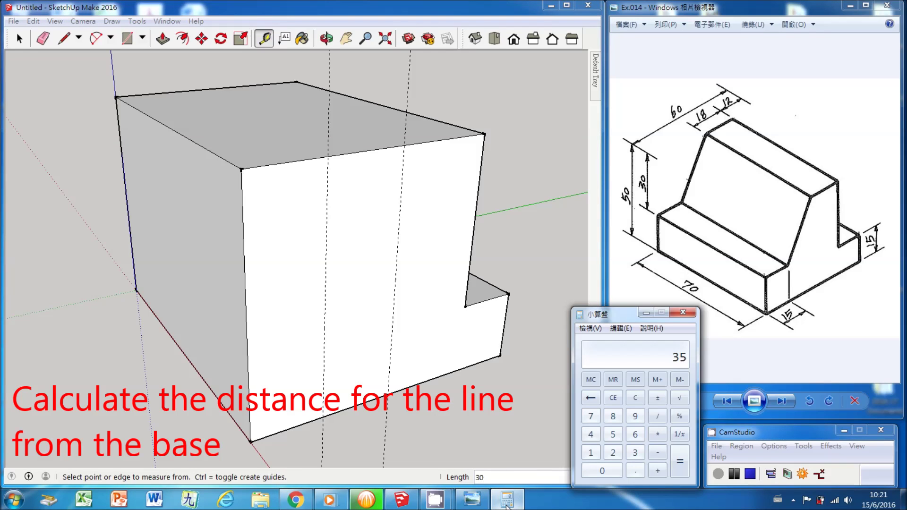
Calculate 50 − 30 = 20 in Calculator, then minimize it.
{"action": "left_click", "coordinate": [613, 436]}
{"action": "left_click", "coordinate": [598, 467]}
{"action": "left_click", "coordinate": [657, 455]}
{"action": "left_click", "coordinate": [641, 453]}
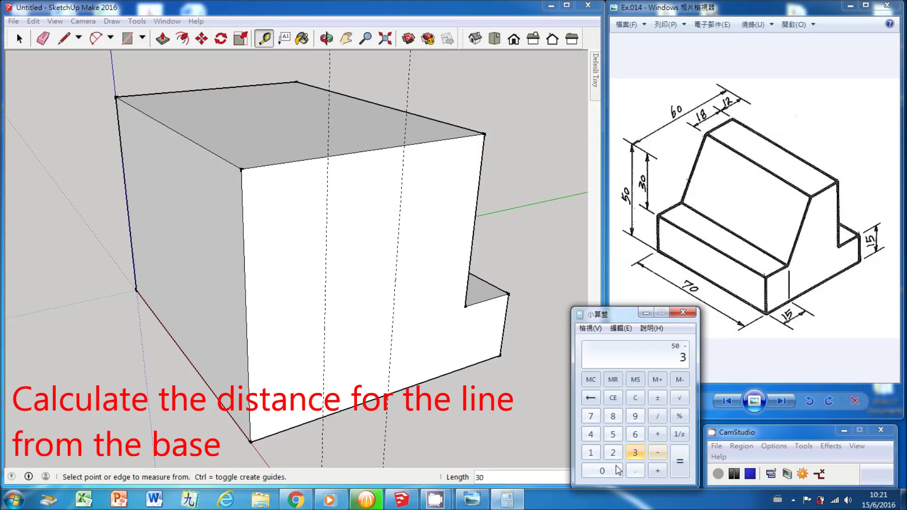
{"action": "left_click", "coordinate": [681, 469]}
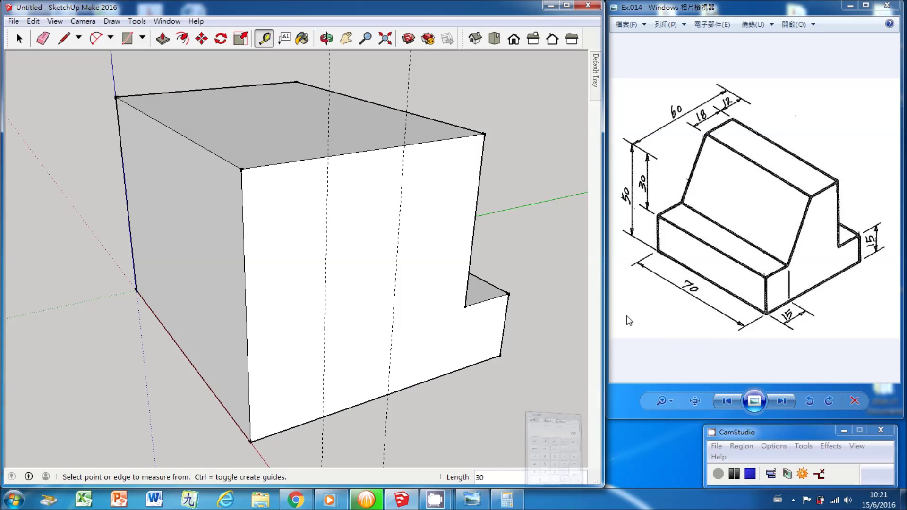
{"action": "left_click", "coordinate": [647, 316]}
{"action": "left_click", "coordinate": [265, 40]}
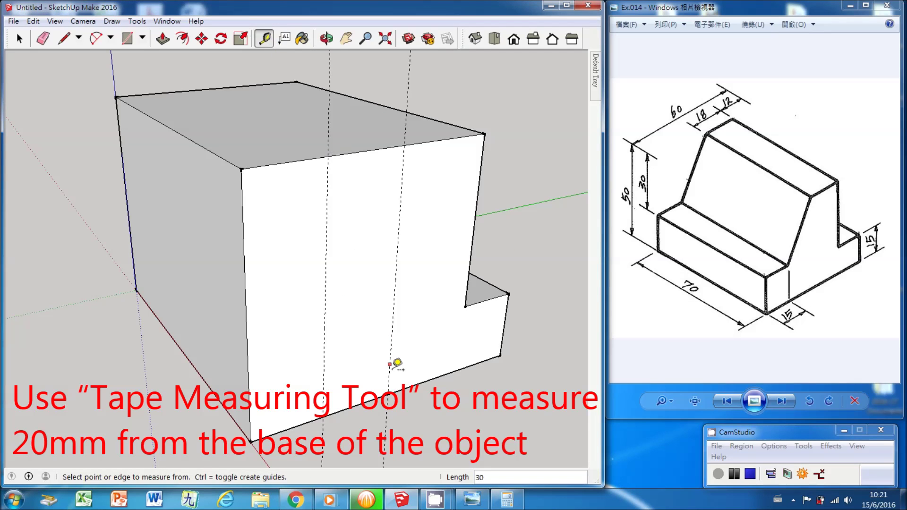
Add a horizontal guide 20 mm above the front face's base edge.
{"action": "left_click", "coordinate": [346, 401]}
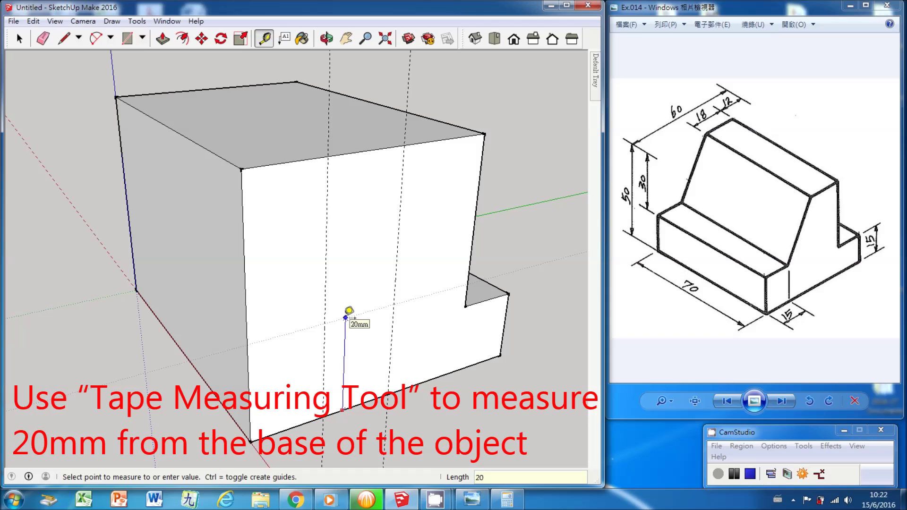
{"action": "key", "text": "Return"}
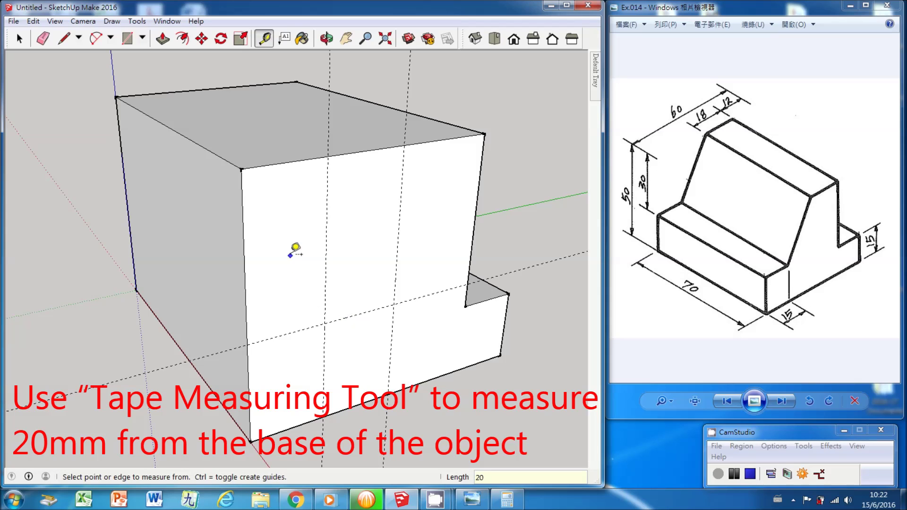
{"action": "left_click", "coordinate": [64, 39]}
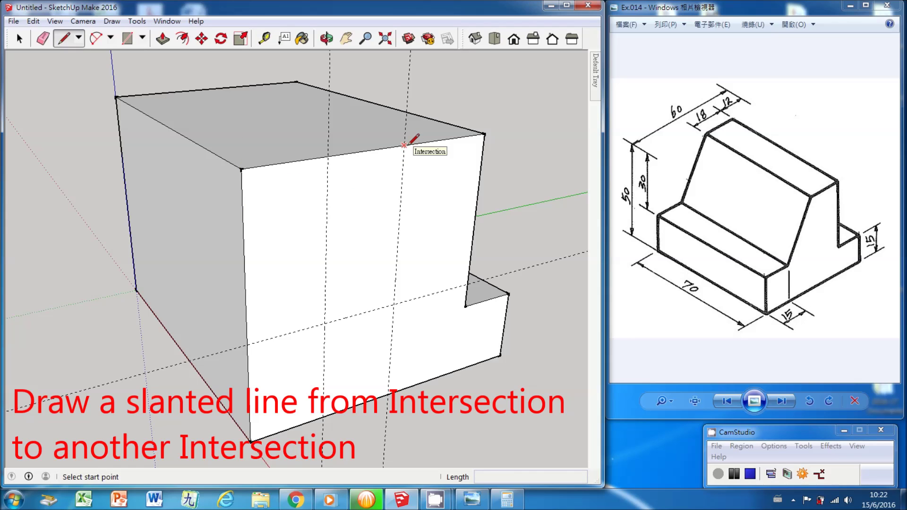
Draw the slanted and horizontal edges outlining the trapezium on the front face.
{"action": "left_click", "coordinate": [404, 145]}
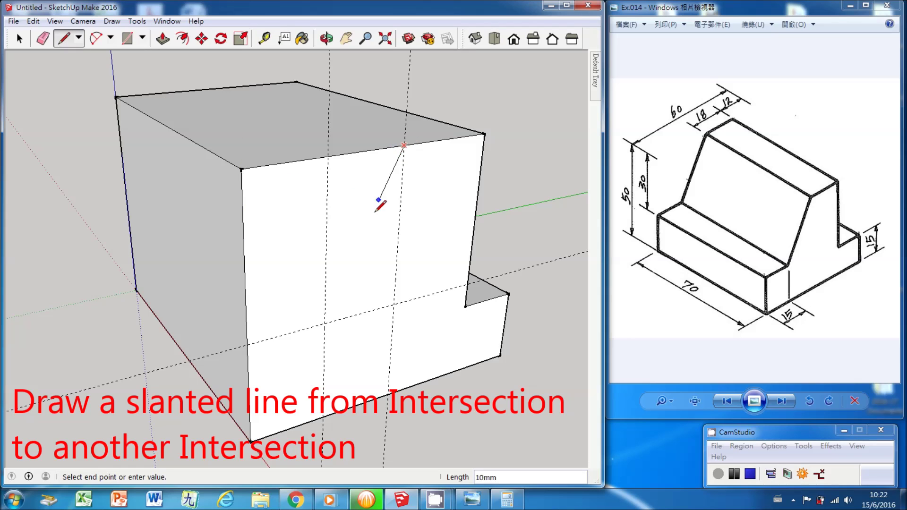
{"action": "left_click", "coordinate": [325, 323]}
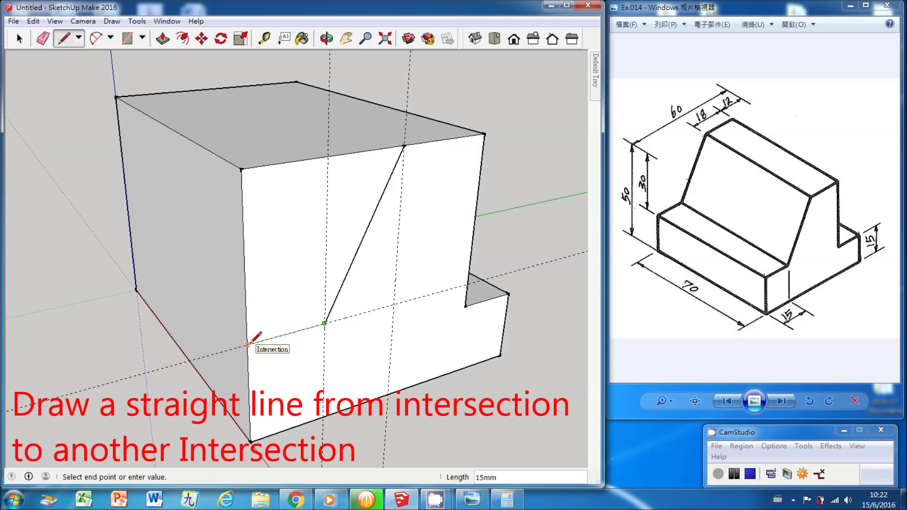
{"action": "left_click", "coordinate": [247, 345]}
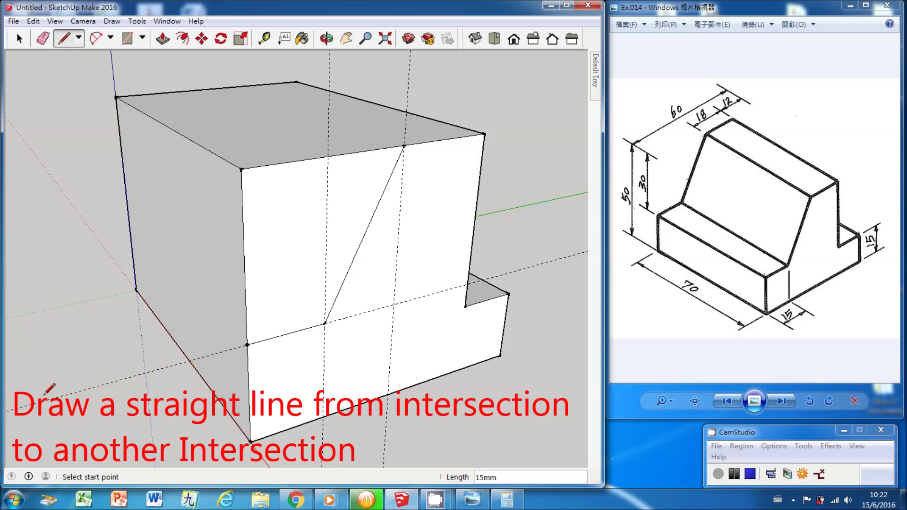
{"action": "left_click", "coordinate": [750, 474]}
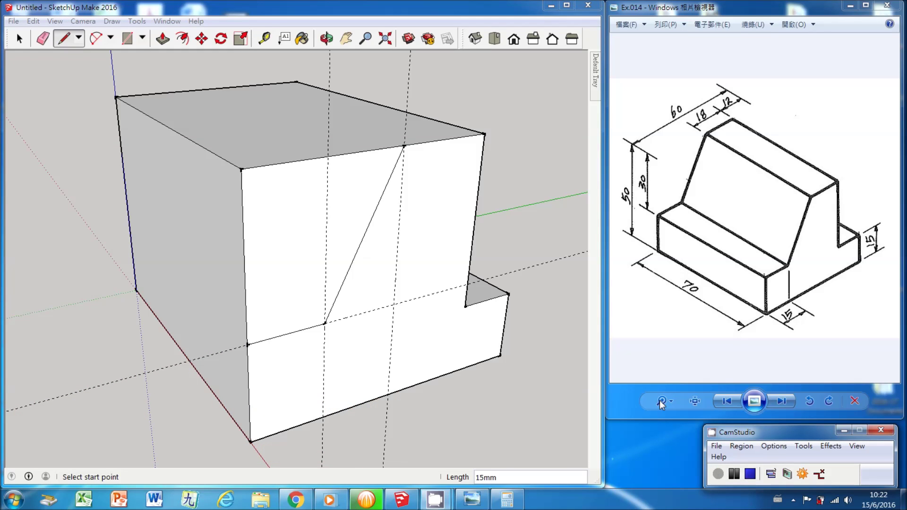
Erase the guide lines from the front face.
{"action": "left_click", "coordinate": [43, 39]}
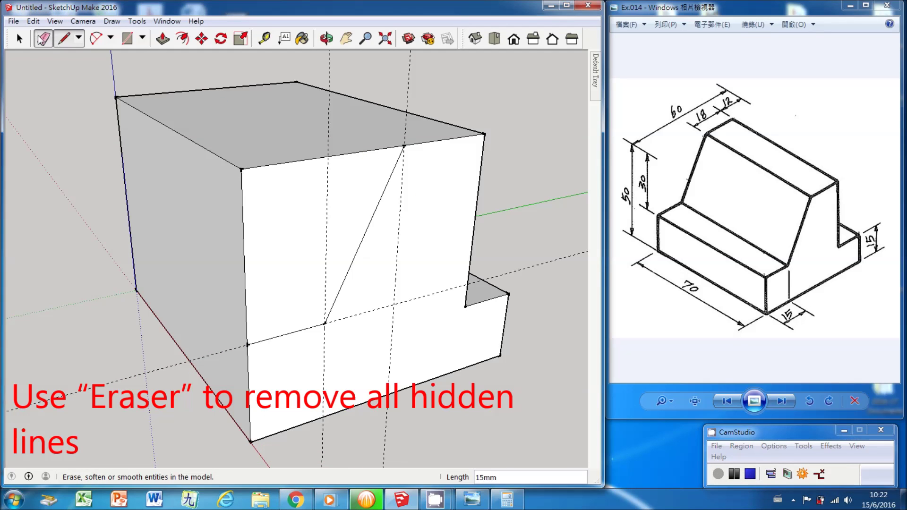
{"action": "left_click", "coordinate": [42, 38]}
{"action": "left_click", "coordinate": [157, 374]}
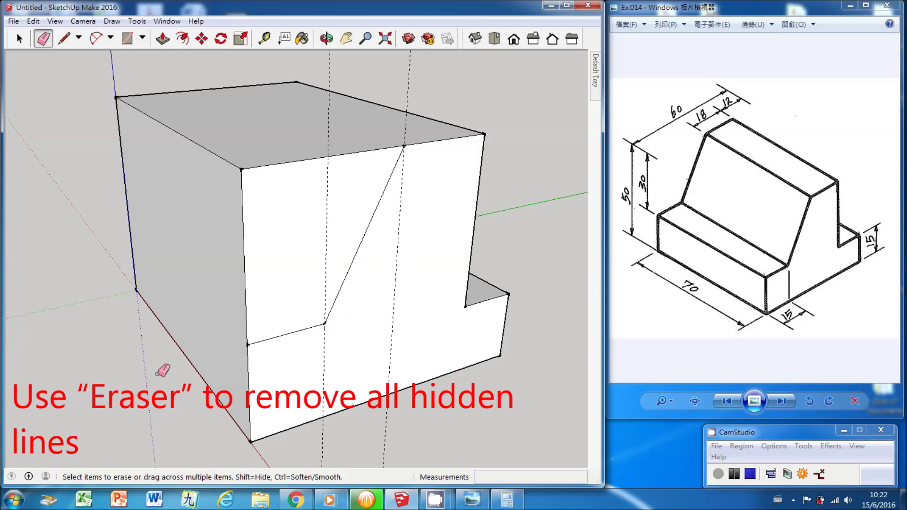
{"action": "left_click", "coordinate": [323, 364]}
{"action": "left_click", "coordinate": [163, 39]}
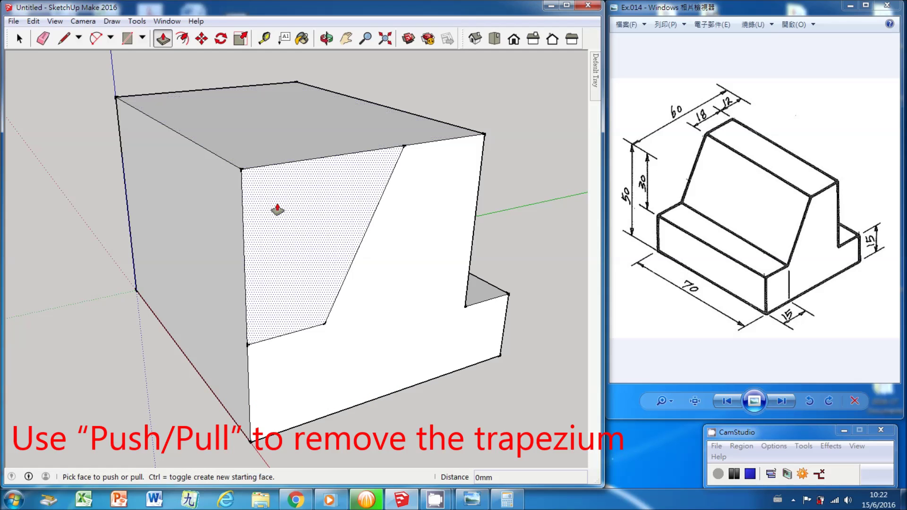
Push the trapezium 70 mm through the block, then orbit and zoom extents to review.
{"action": "left_click", "coordinate": [294, 257]}
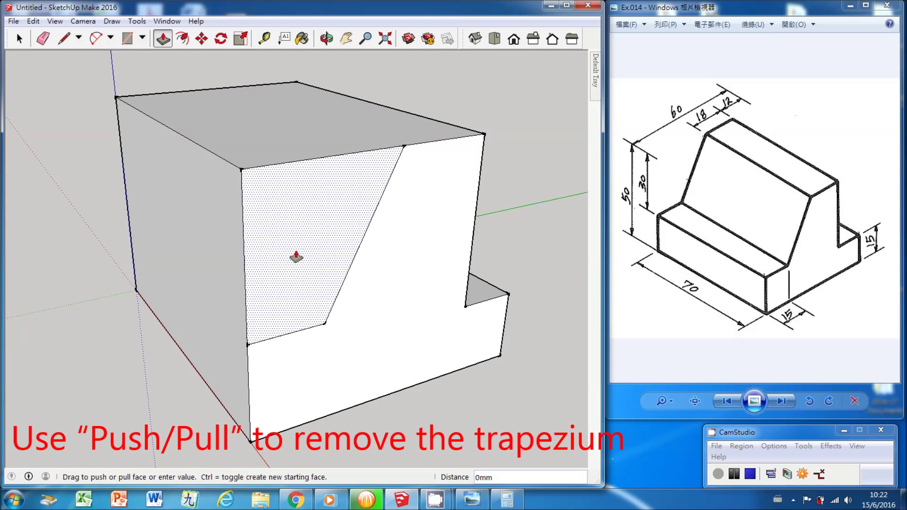
{"action": "left_click", "coordinate": [168, 125]}
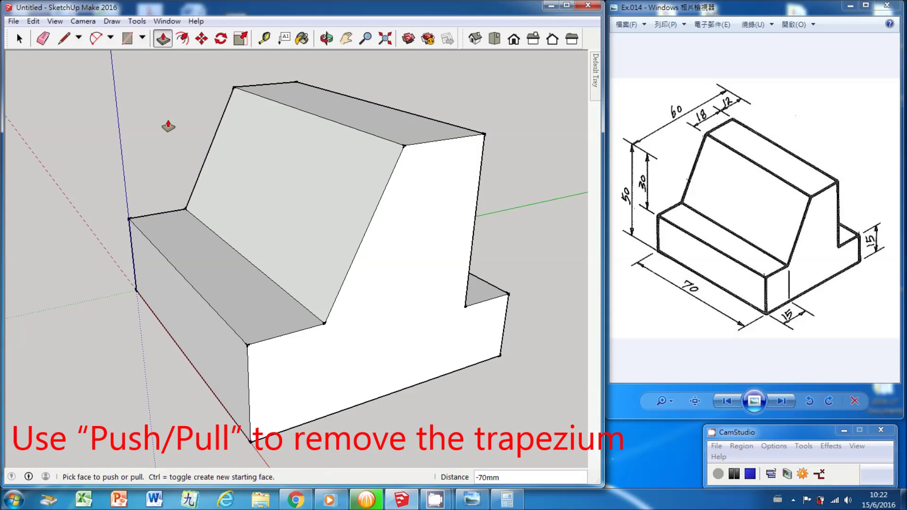
{"action": "left_click", "coordinate": [325, 38]}
{"action": "mouse_move", "coordinate": [87, 166]}
{"action": "left_mouse_down"}
{"action": "mouse_move", "coordinate": [197, 222]}
{"action": "mouse_move", "coordinate": [342, 225]}
{"action": "mouse_move", "coordinate": [399, 187]}
{"action": "left_mouse_up"}
{"action": "mouse_move", "coordinate": [121, 241]}
{"action": "left_mouse_down"}
{"action": "mouse_move", "coordinate": [269, 251]}
{"action": "mouse_move", "coordinate": [438, 244]}
{"action": "left_mouse_up"}
{"action": "mouse_move", "coordinate": [247, 274]}
{"action": "left_mouse_down"}
{"action": "mouse_move", "coordinate": [266, 209]}
{"action": "mouse_move", "coordinate": [403, 239]}
{"action": "mouse_move", "coordinate": [355, 272]}
{"action": "mouse_move", "coordinate": [374, 290]}
{"action": "mouse_move", "coordinate": [219, 265]}
{"action": "mouse_move", "coordinate": [427, 277]}
{"action": "mouse_move", "coordinate": [392, 281]}
{"action": "mouse_move", "coordinate": [454, 267]}
{"action": "mouse_move", "coordinate": [458, 255]}
{"action": "left_mouse_up"}
{"action": "mouse_move", "coordinate": [324, 285]}
{"action": "left_mouse_down"}
{"action": "mouse_move", "coordinate": [359, 289]}
{"action": "mouse_move", "coordinate": [472, 271]}
{"action": "mouse_move", "coordinate": [514, 310]}
{"action": "mouse_move", "coordinate": [531, 286]}
{"action": "mouse_move", "coordinate": [520, 278]}
{"action": "mouse_move", "coordinate": [400, 298]}
{"action": "left_mouse_up"}
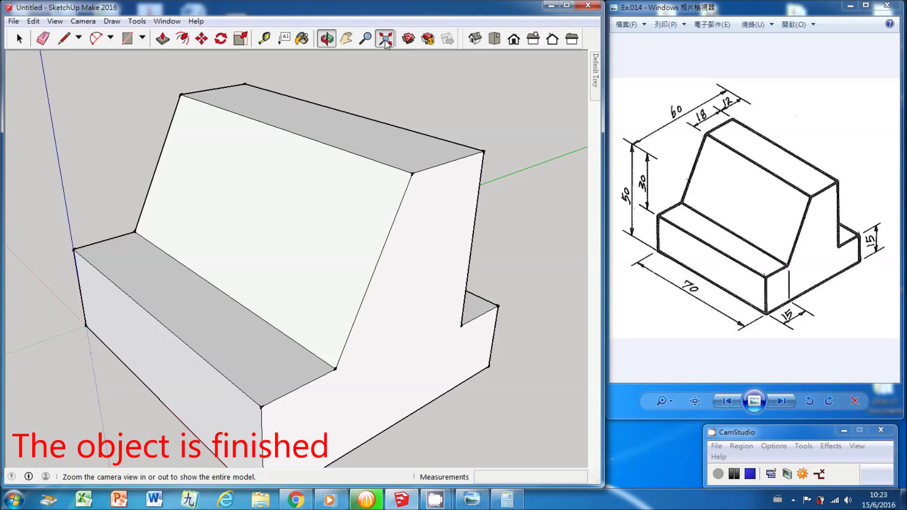
{"action": "left_click", "coordinate": [386, 39]}
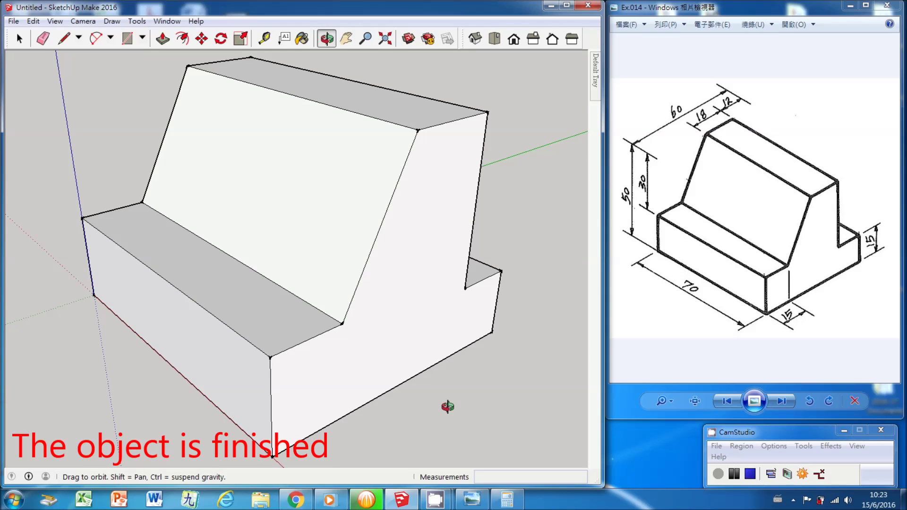